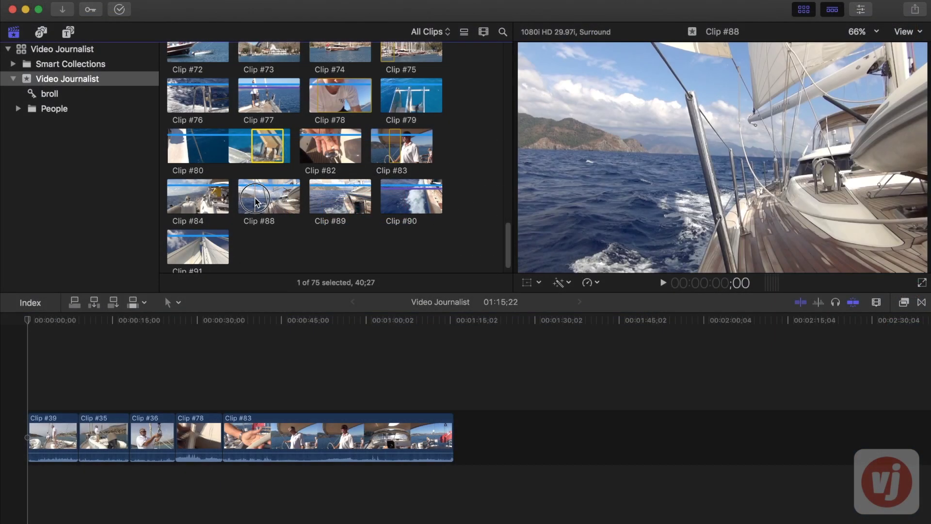
Step: Drag Clip #88 from the browser to the timeline end, after Clip #83
left_click_drag(256, 201, 456, 437)
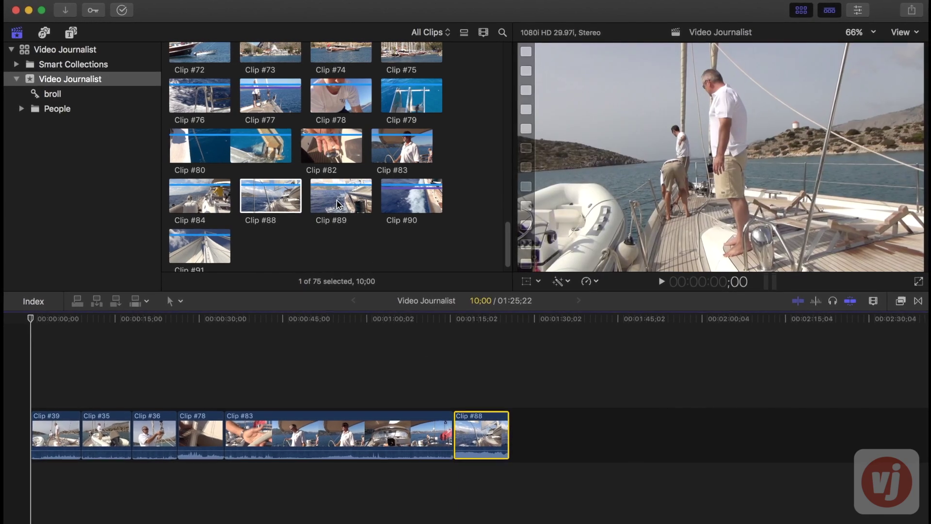
Step: Add Clip #89, then move Clip #36 before Clip #35 and Clip #78 after Clip #83
left_click_drag(340, 196, 514, 418)
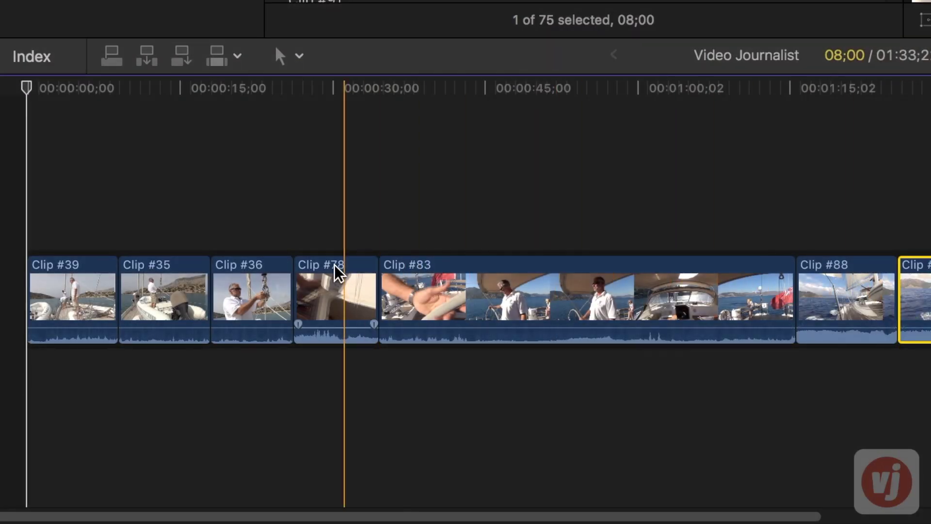
left_click_drag(267, 290, 145, 291)
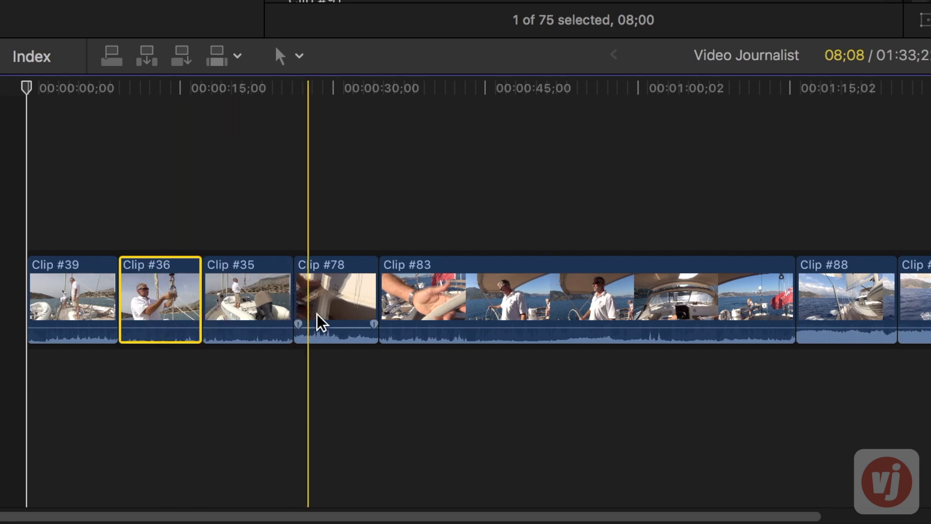
left_click_drag(339, 312, 788, 319)
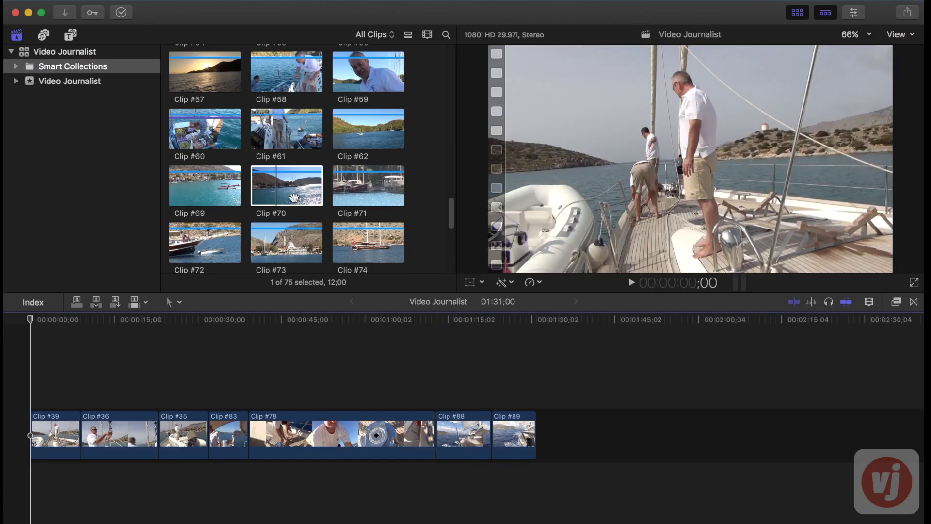
Step: Drop Clip #70 into the storyline between Clip #83 and Clip #78
left_click(294, 197)
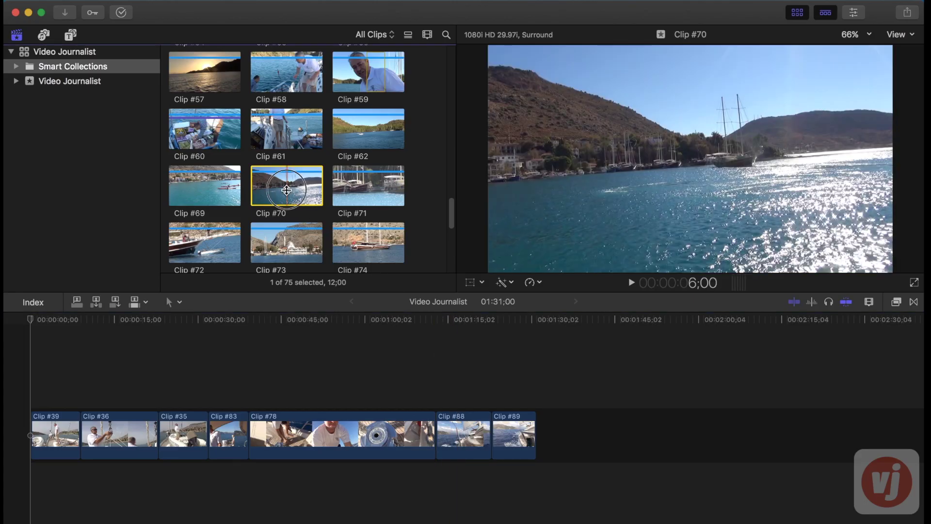
left_click_drag(286, 194, 249, 435)
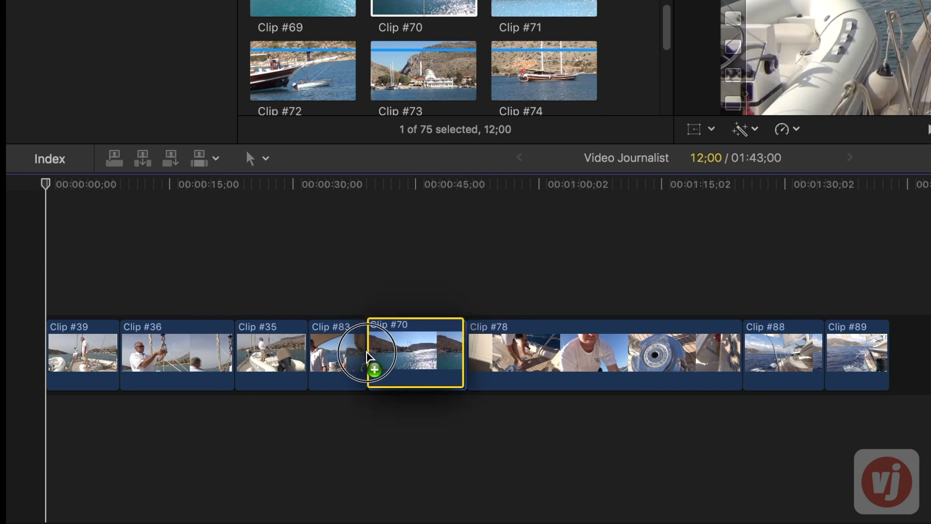
left_click_drag(367, 357, 370, 362)
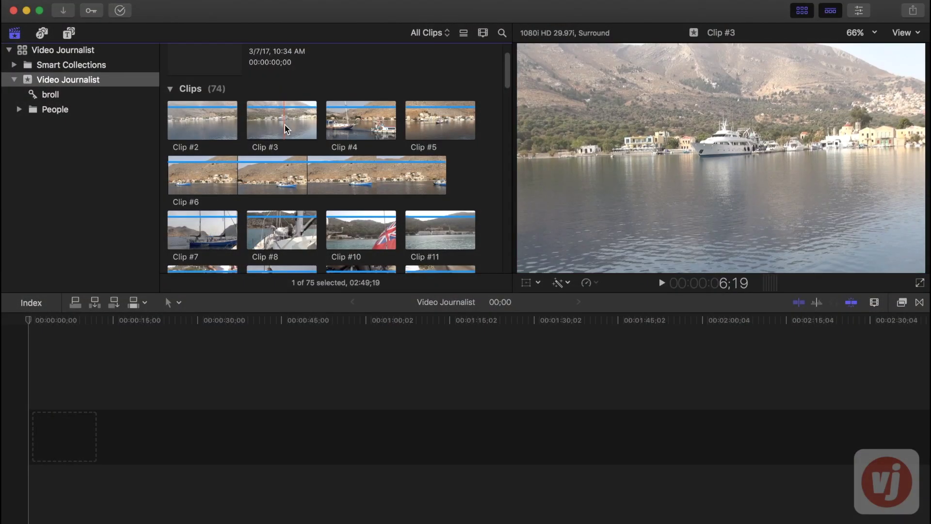
Step: Snap Clip #3 to the start of the empty storyline, then place a browser clip above it
left_click(285, 127)
left_click_drag(270, 124, 37, 439)
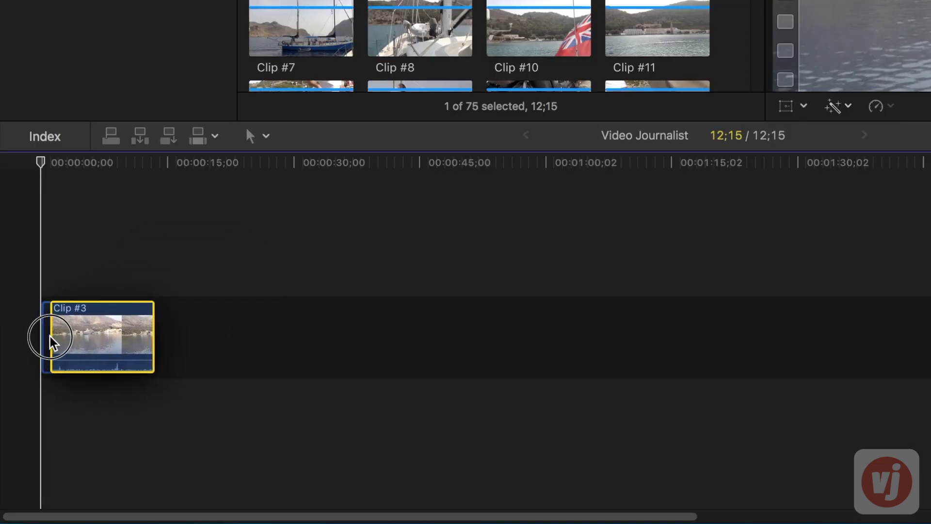
left_click_drag(52, 342, 53, 342)
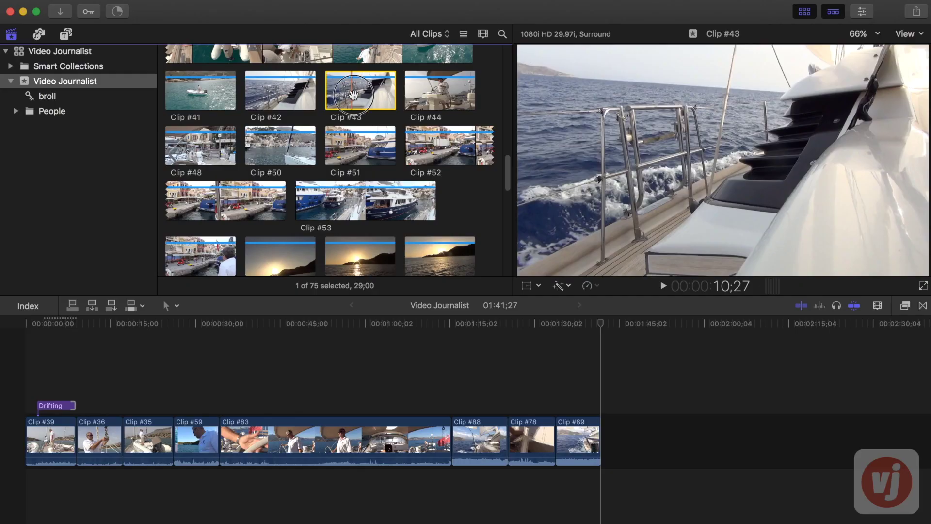
mouse_move(362, 165)
left_mouse_down()
mouse_move(341, 243)
mouse_move(457, 215)
mouse_move(442, 254)
mouse_move(418, 274)
mouse_move(415, 266)
left_mouse_up()
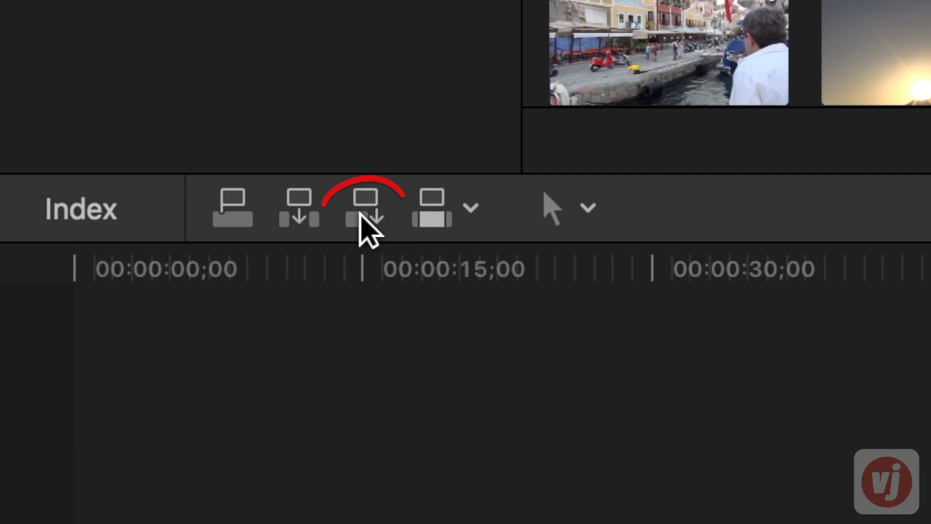
Step: Append NY013801 and then NY014201 to the timeline end, then select Clip #48
left_click(361, 214)
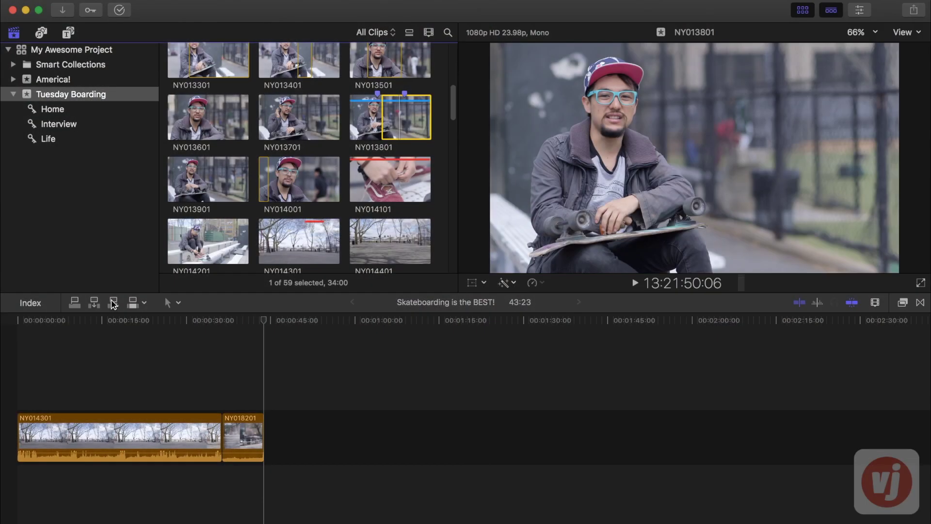
left_click(113, 303)
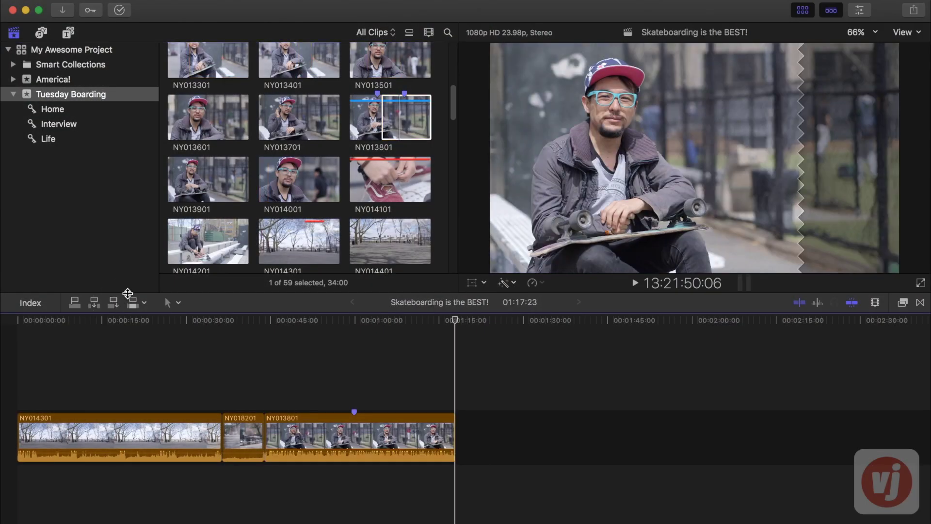
scroll(279, 214, "down", 3)
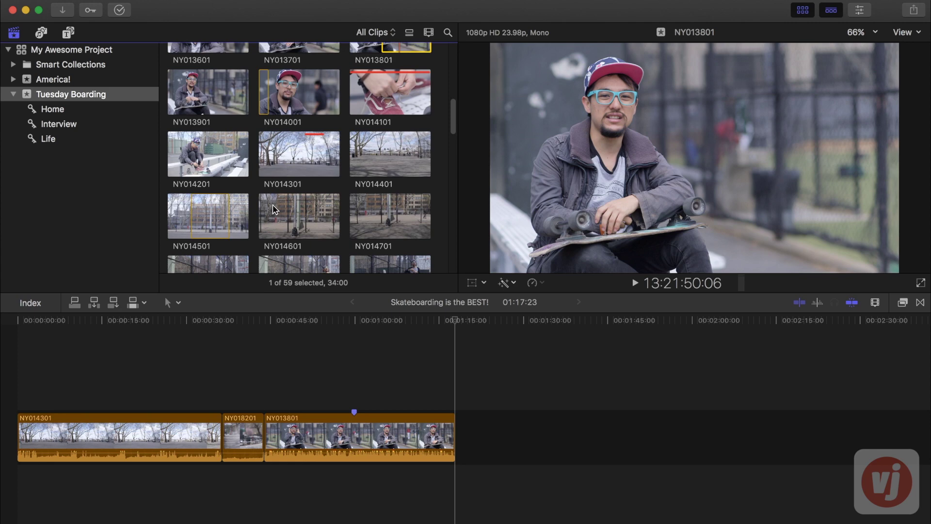
left_click(218, 159)
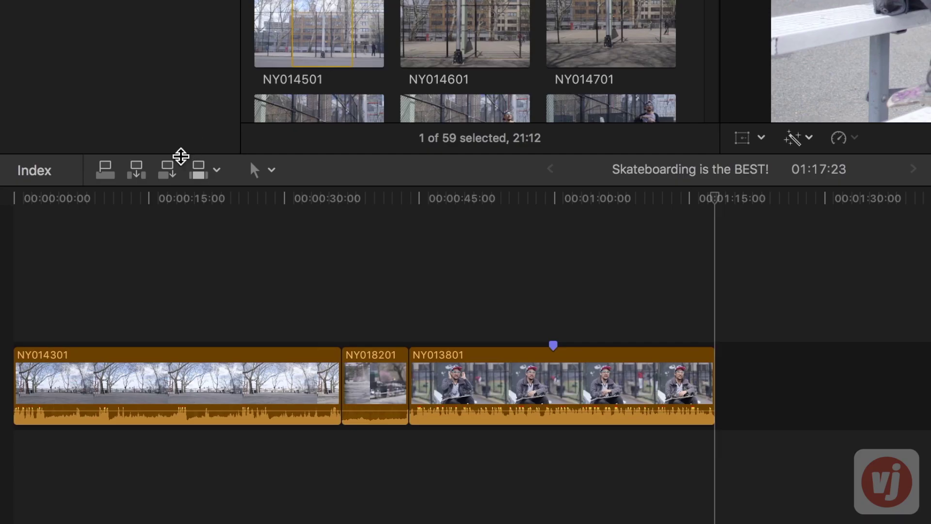
left_click(171, 173)
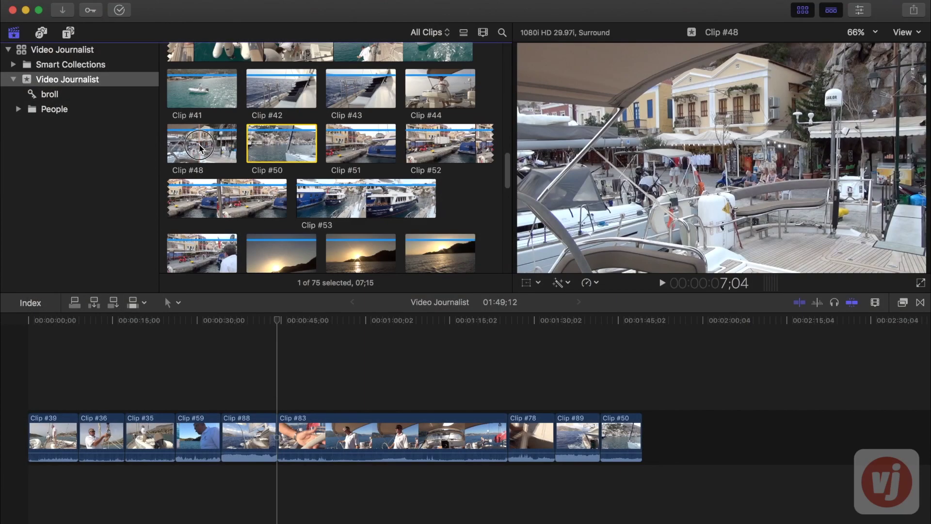
left_click(192, 160)
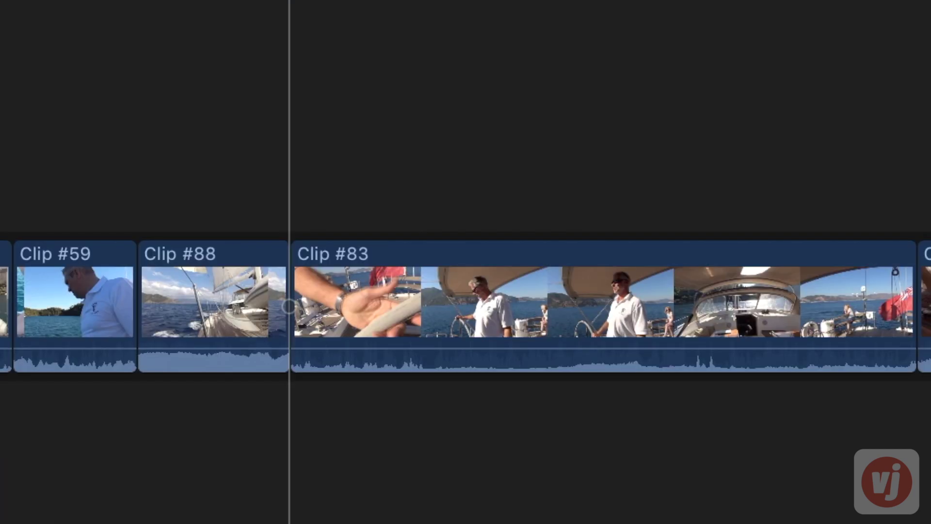
Step: Insert Clip #48 at the playhead, just ahead of Clip #83
left_click(258, 278)
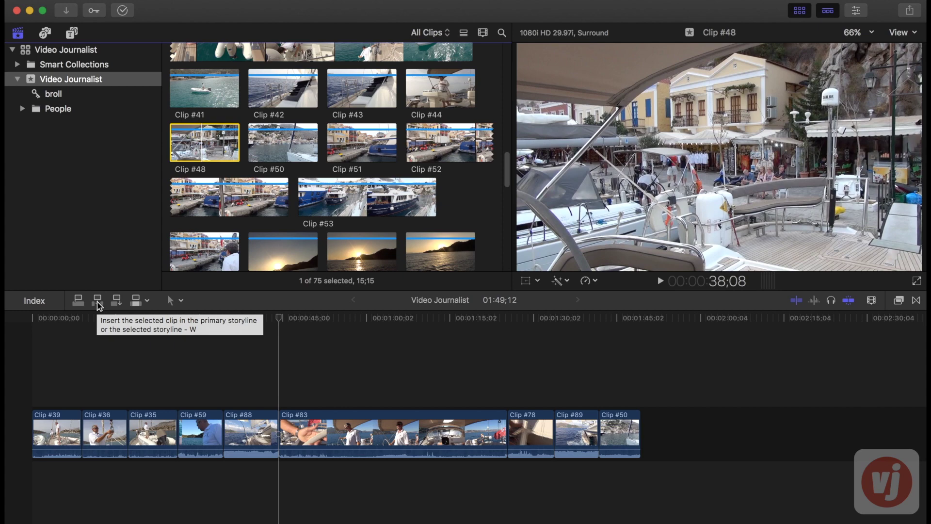
left_click(97, 302)
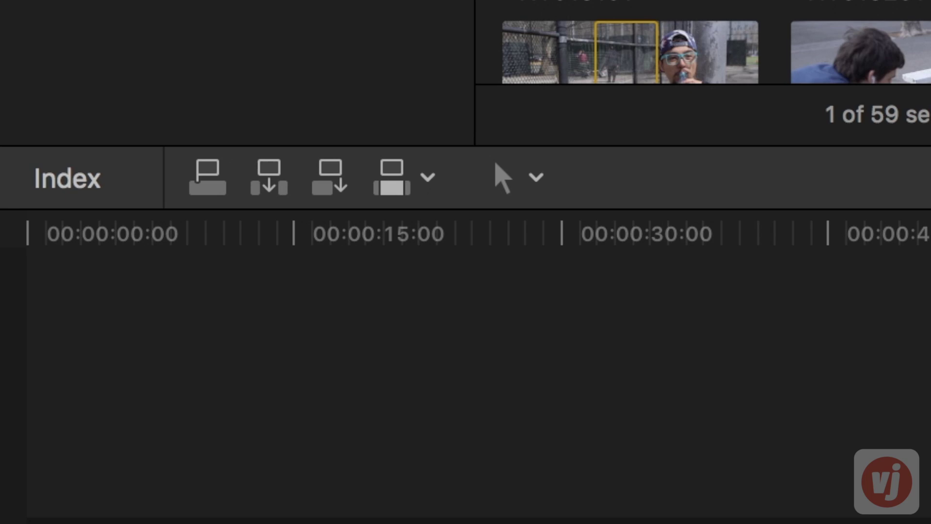
Step: Connect NY014501 above the primary storyline at the playhead with Connect (Q)
left_click(205, 194)
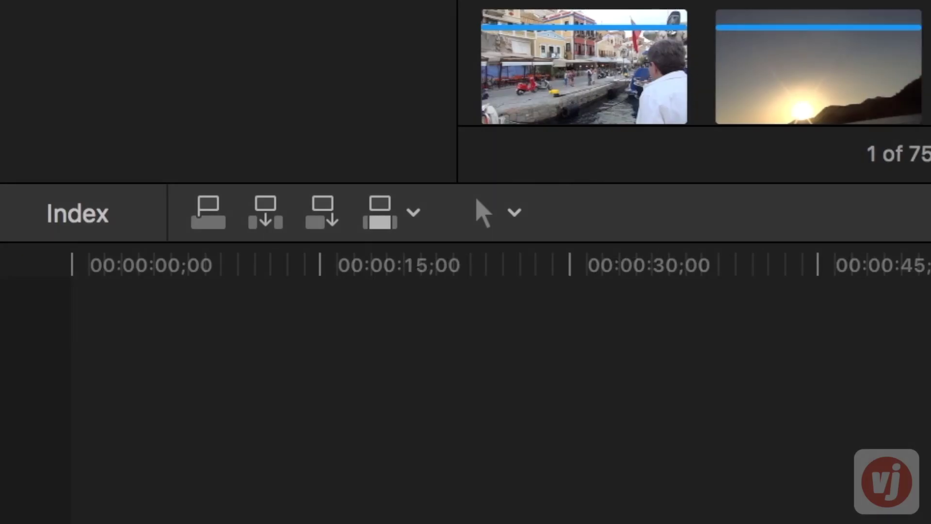
Step: Overwrite Clip #41 onto the storyline at the playhead, after Clip #83
left_click(377, 221)
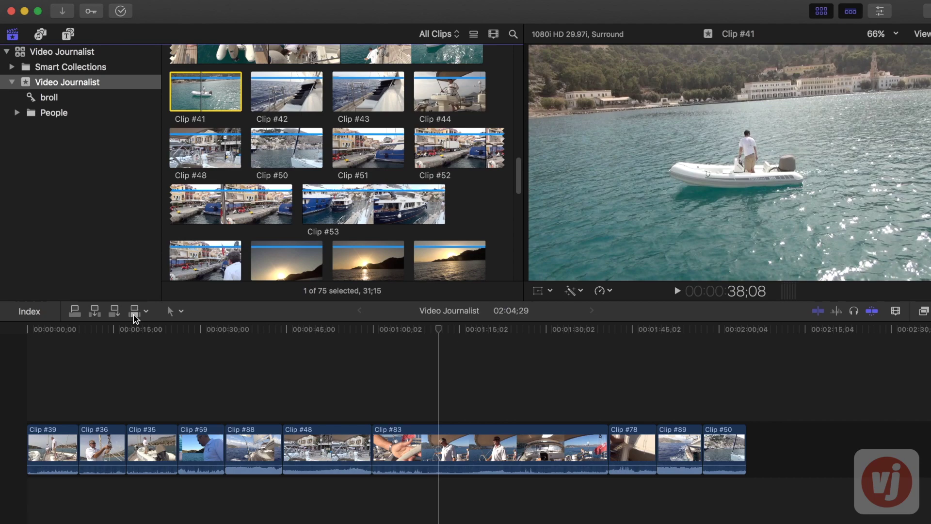
left_click(135, 313)
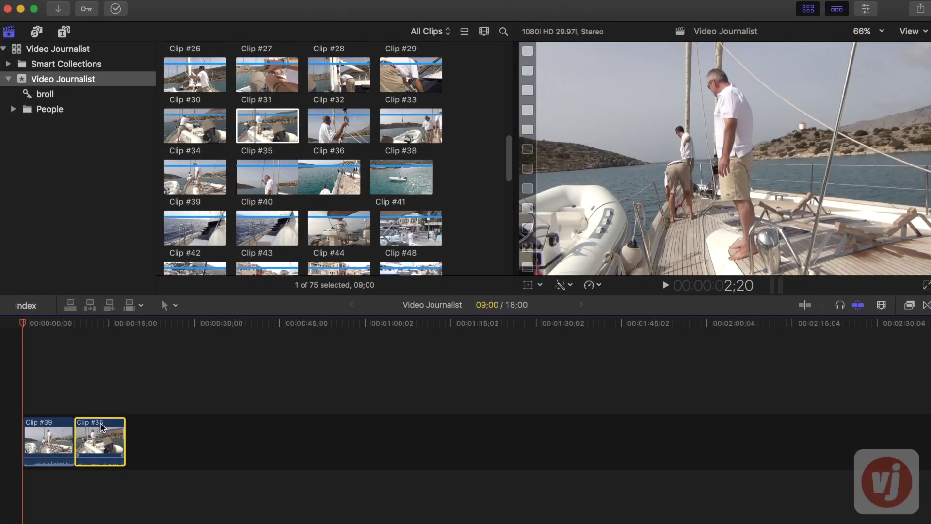
Step: Add Clip #36 after Clip #35, then drag Clip #70 between Clip #83 and Clip #78
left_click(344, 126)
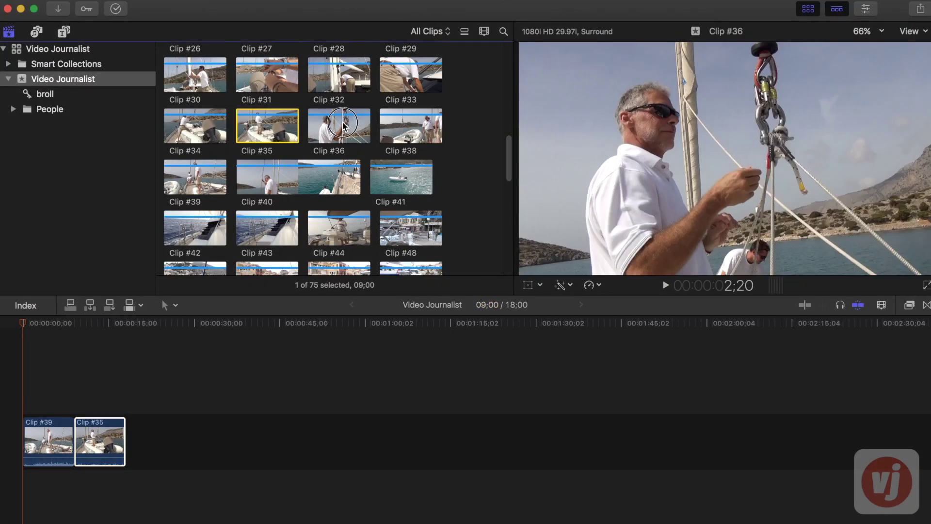
left_click_drag(334, 125, 134, 441)
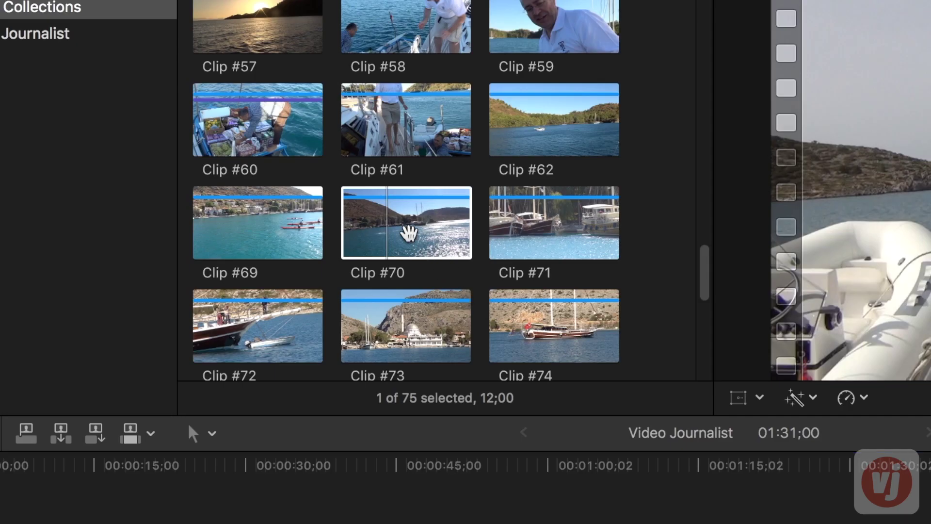
left_click(406, 231)
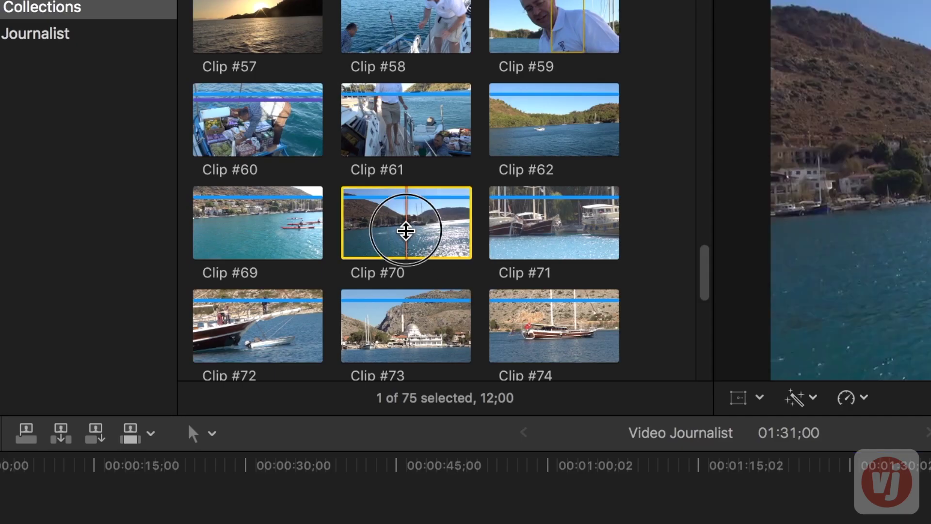
left_click_drag(407, 231, 369, 523)
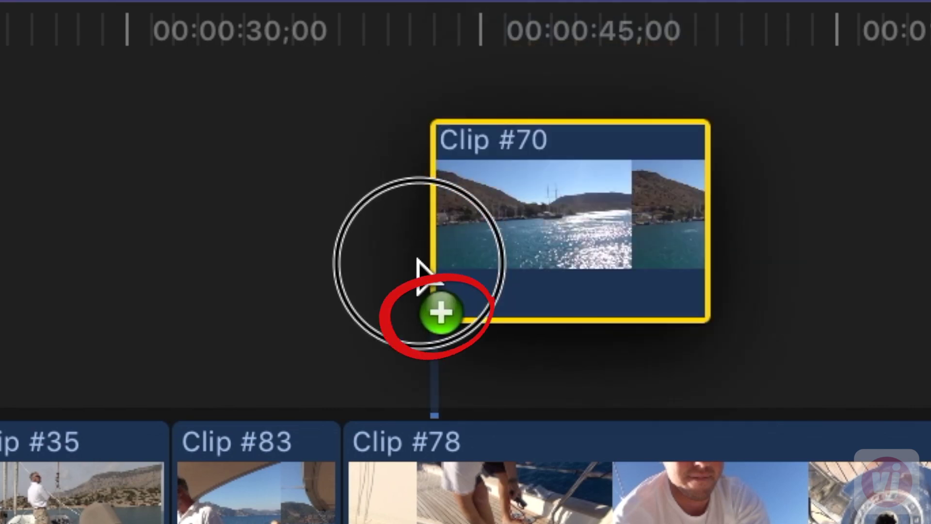
left_click_drag(417, 259, 350, 435)
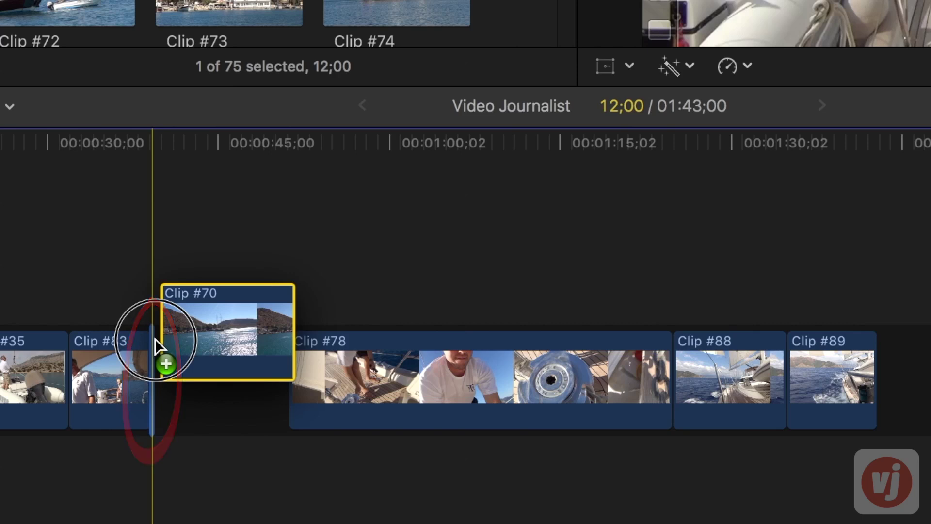
left_click_drag(155, 339, 152, 342)
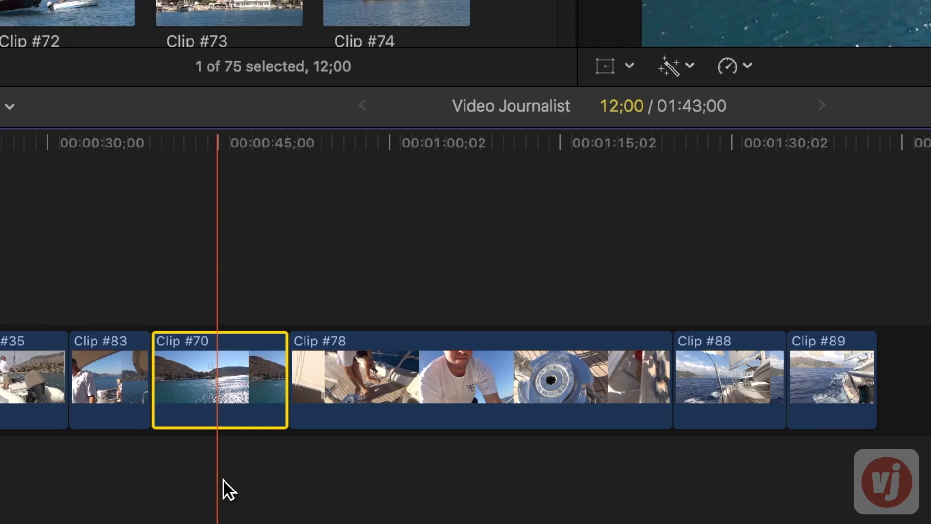
left_click_drag(355, 48, 307, 367)
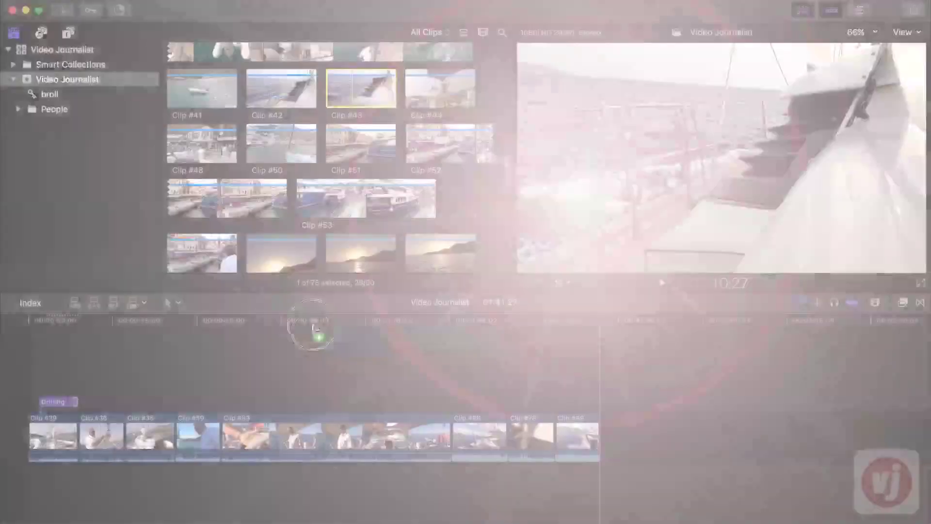
Step: Option-drag a duplicate of Clip #43 to connect it above Clip #83
left_click_drag(307, 329, 278, 384)
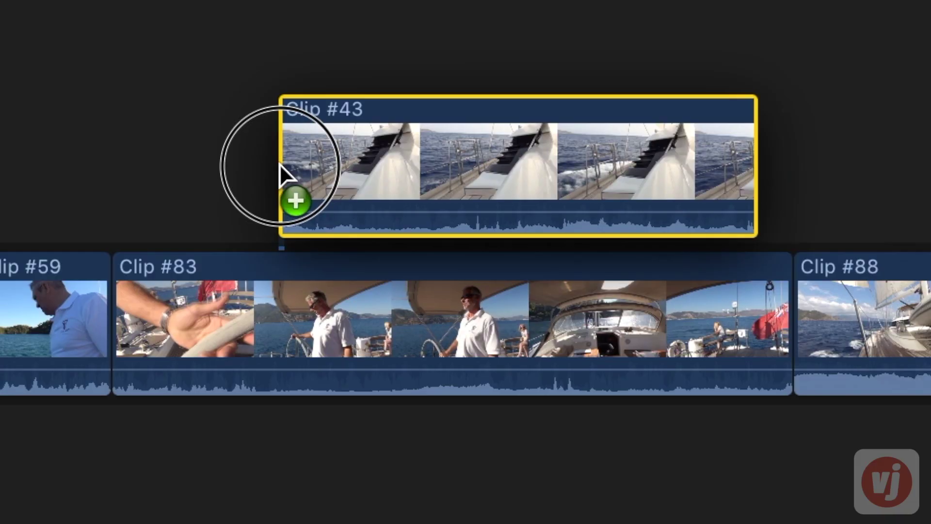
left_click_drag(279, 164, 279, 164)
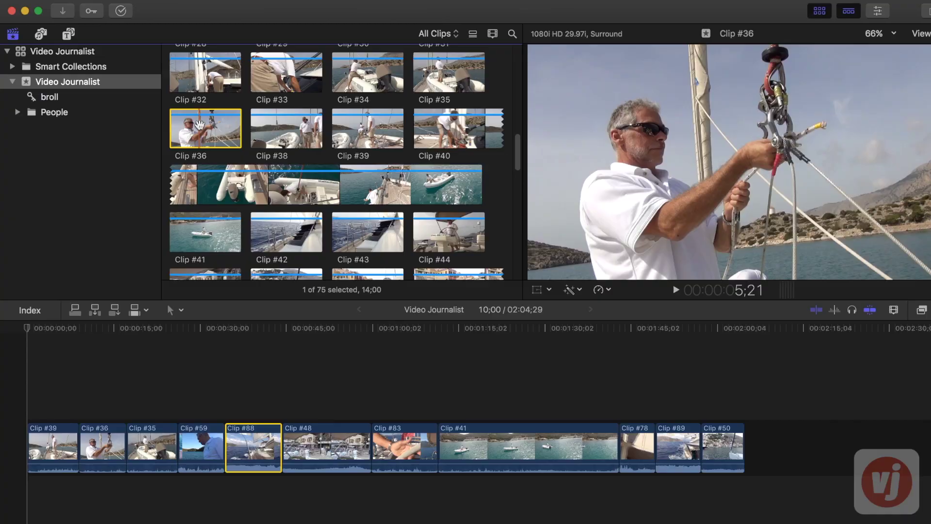
left_click_drag(193, 131, 239, 427)
left_click_drag(364, 112, 362, 141)
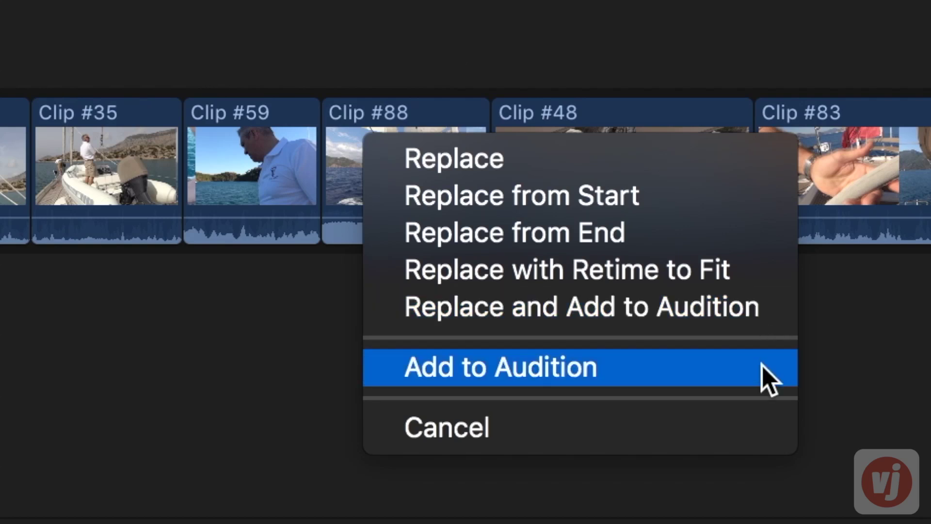
left_click(566, 152)
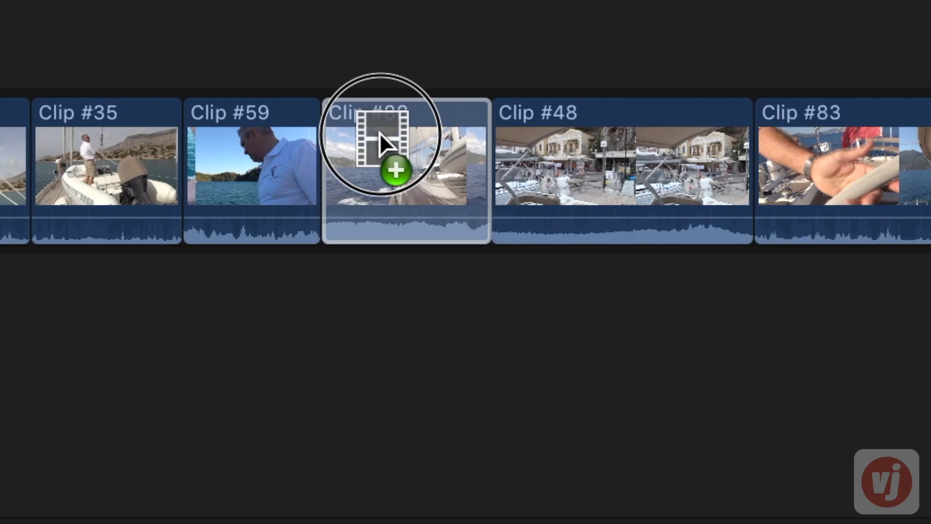
left_click_drag(380, 134, 372, 156)
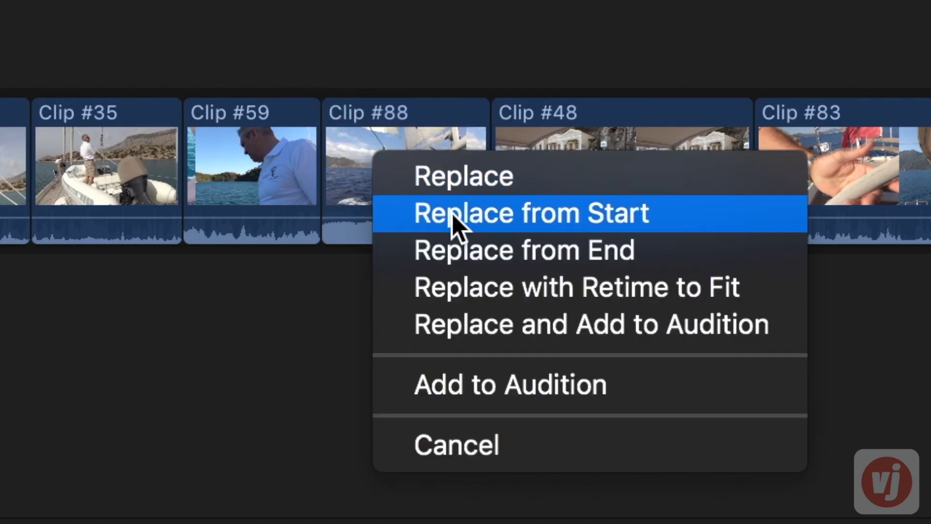
Step: Replace Clip #88 with Clip #36 from Start, then again with Retime to Fit at 140%
left_click(454, 217)
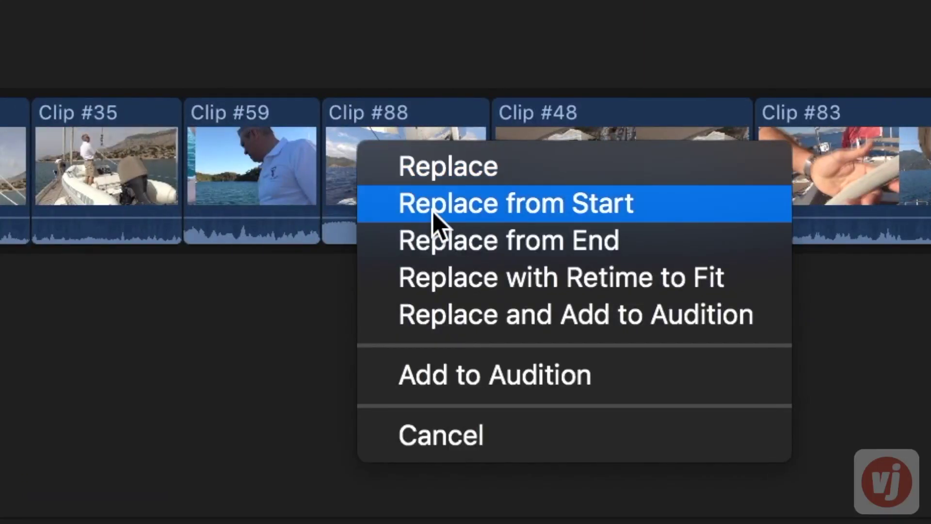
left_click(457, 245)
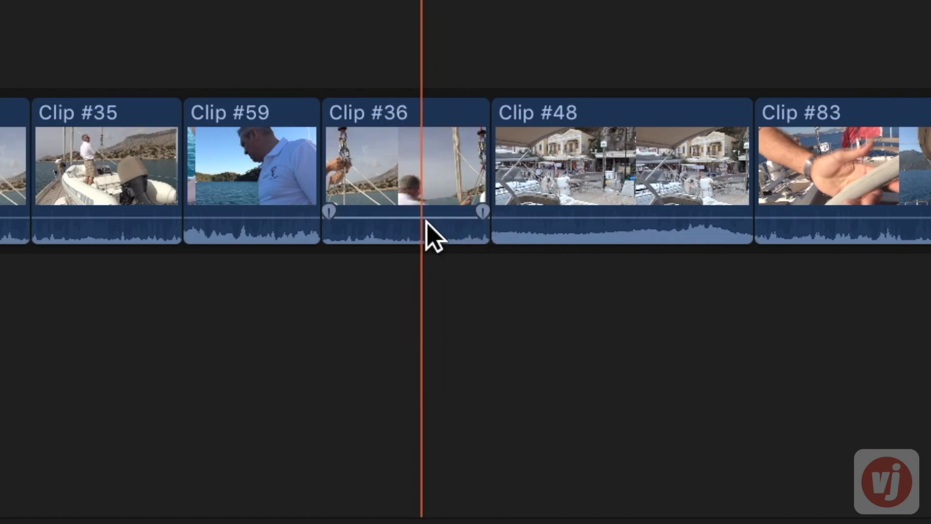
left_click(455, 221)
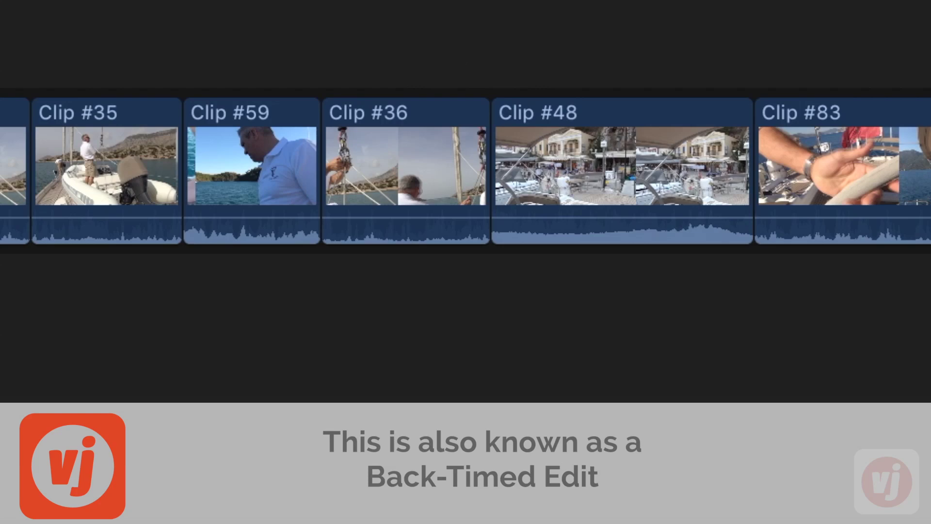
left_click_drag(369, 4, 366, 169)
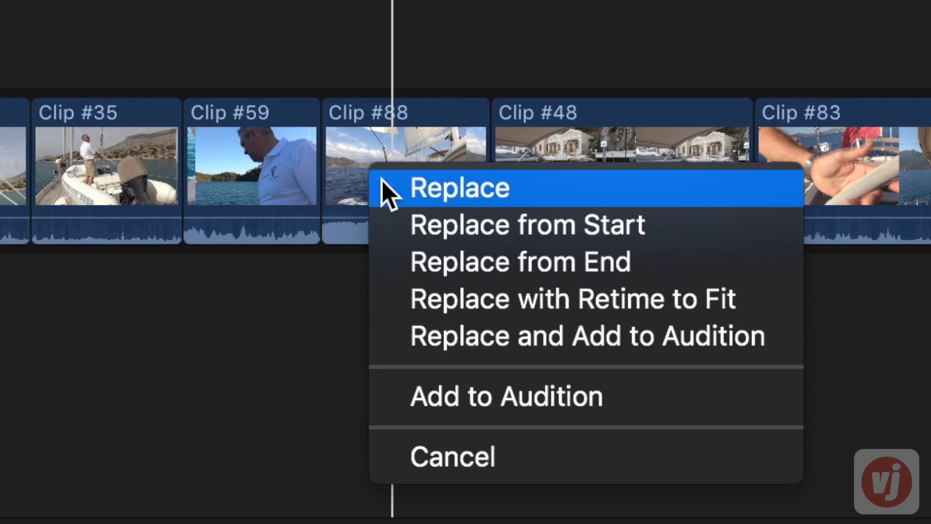
left_click(518, 304)
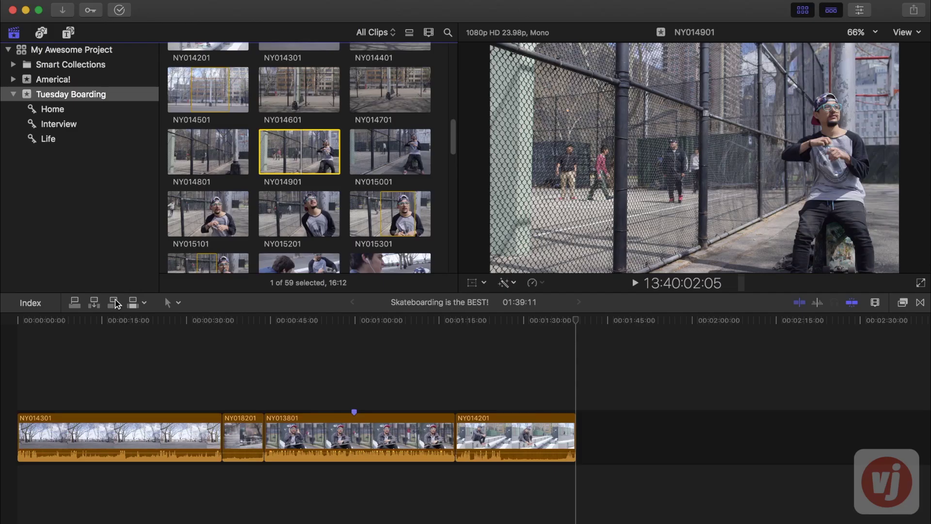
Step: Append NY014901 after the last clip, then switch the edit mode through Video Only to Audio Only
left_click(114, 303)
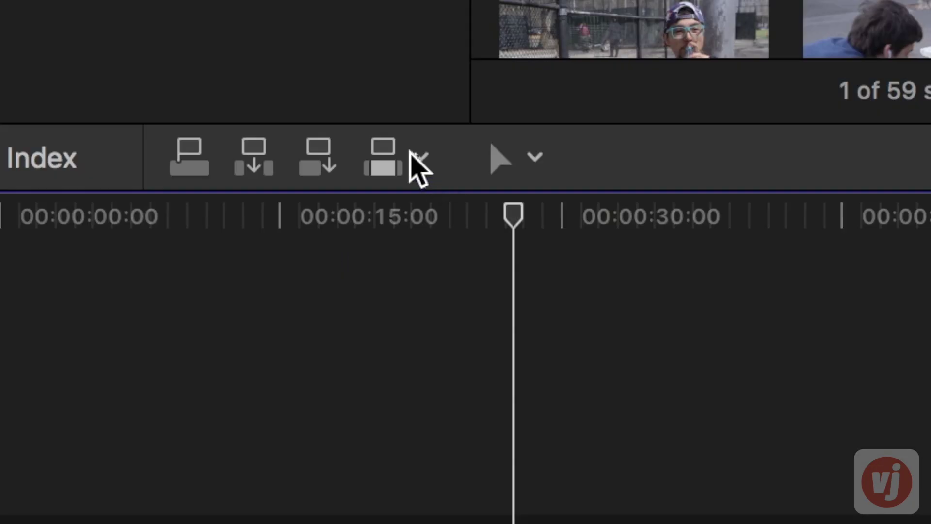
left_click(418, 157)
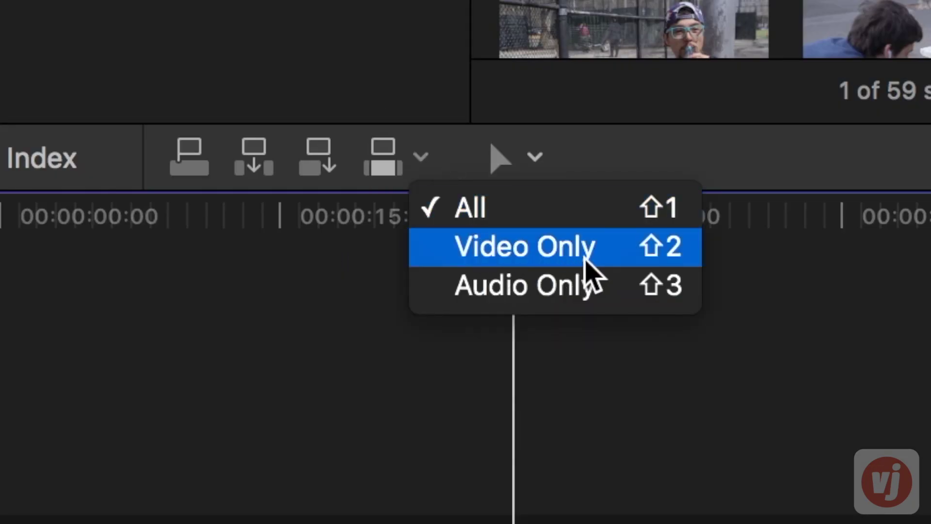
left_click(606, 248)
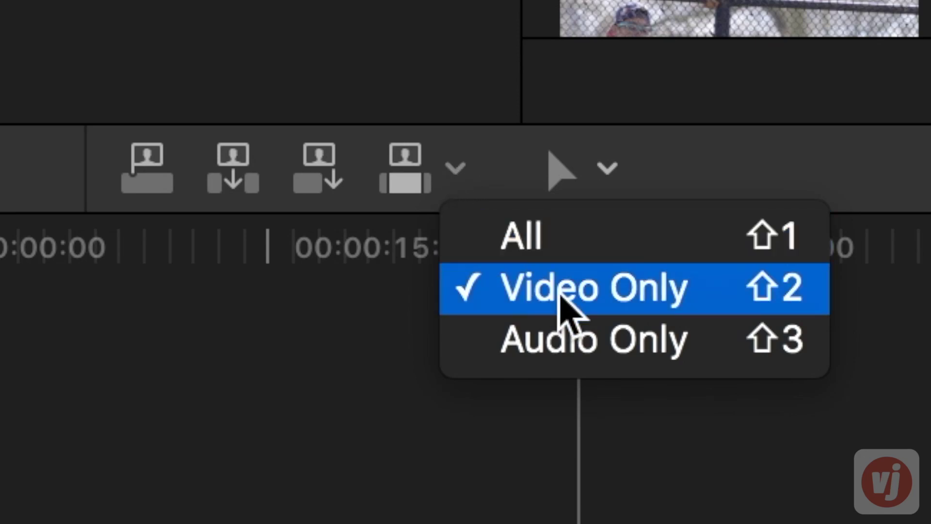
left_click(706, 346)
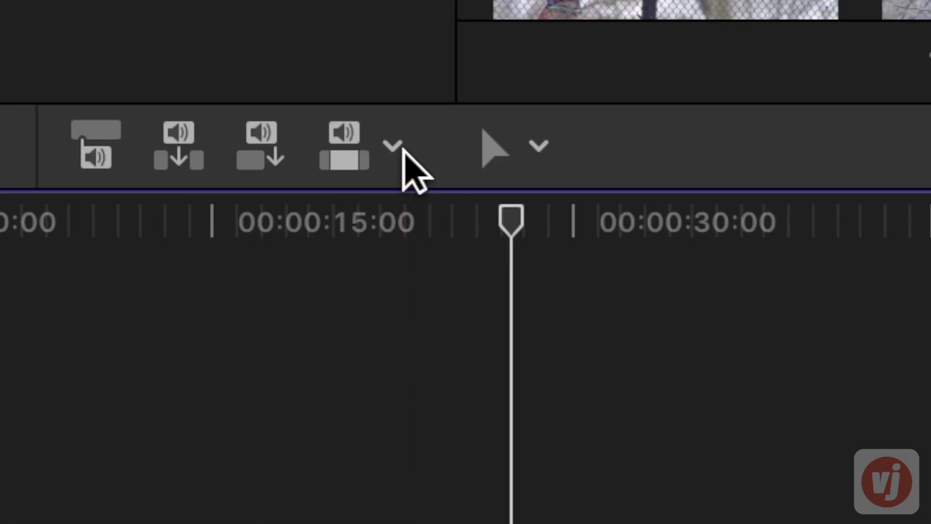
Step: Insert browser clip NY017901 between NY013801 and NY014201, extending the project to 02:28:09
left_click(145, 302)
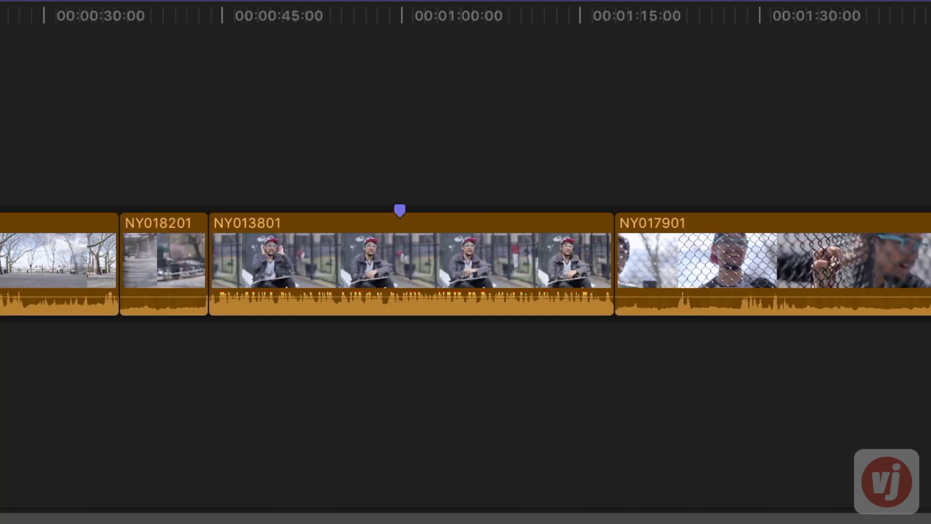
Step: Delete NY013801 and undo it, then undo the NY017901 insertion so NY014201 follows NY013801
left_click(505, 267)
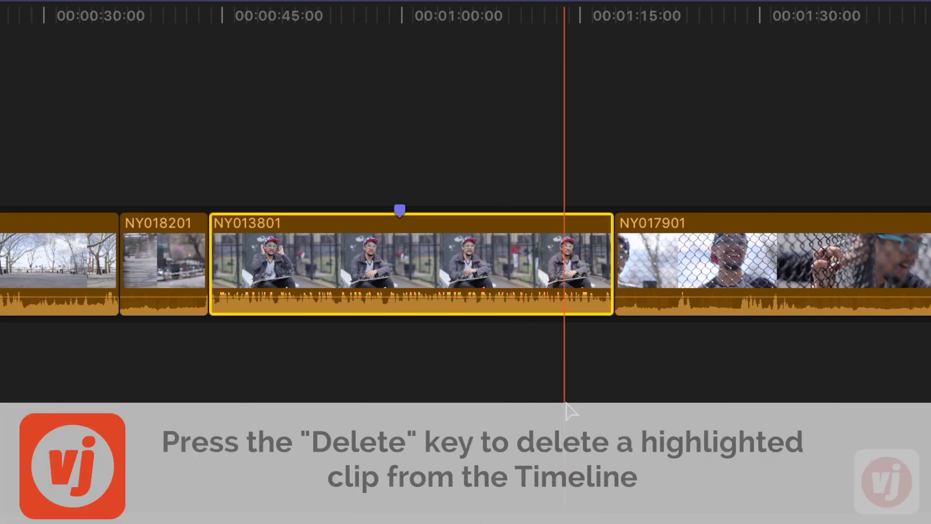
key("Delete")
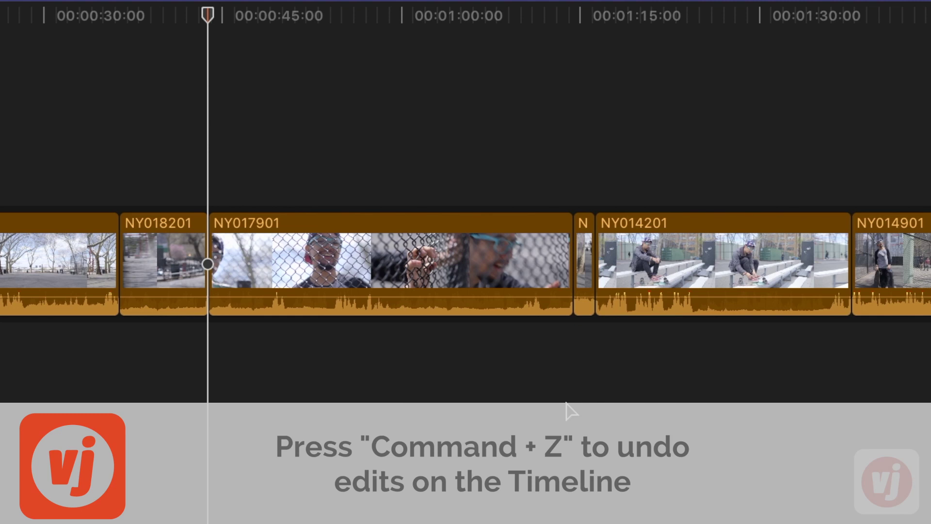
key("super+z")
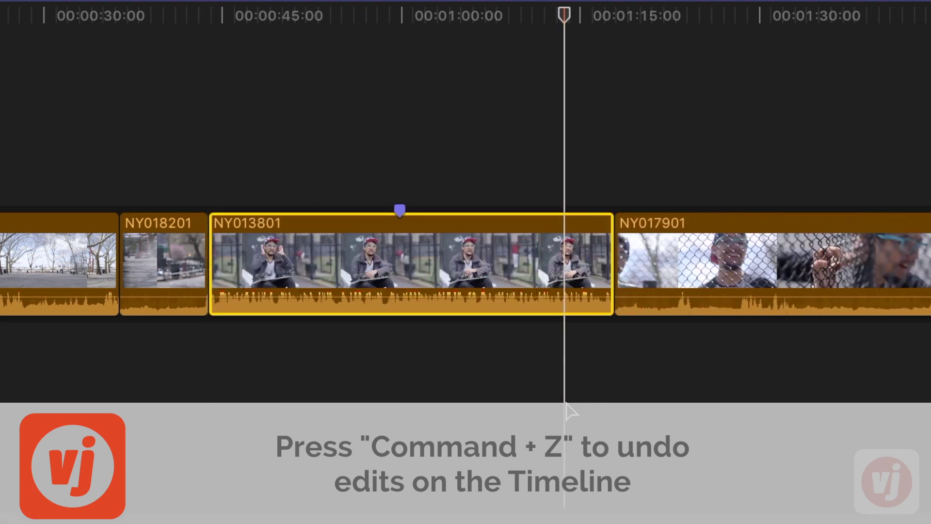
left_click(566, 405)
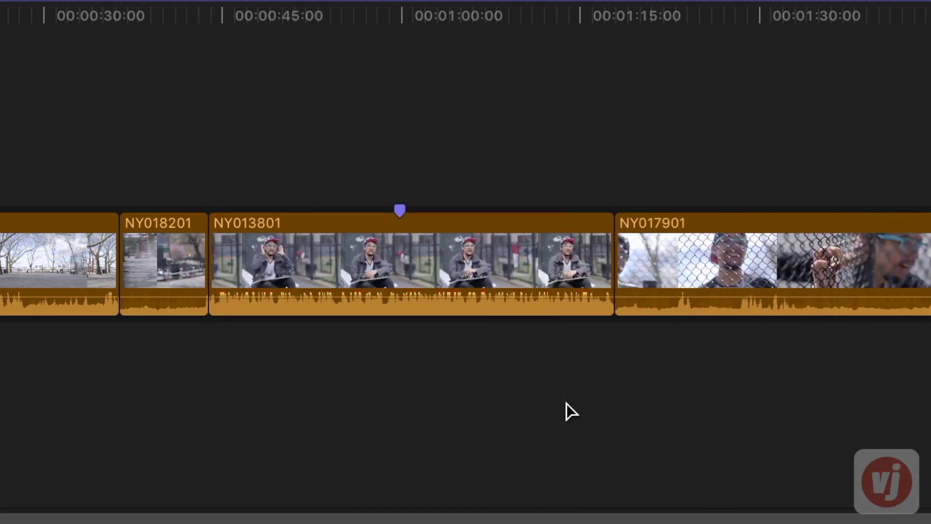
key("super+z")
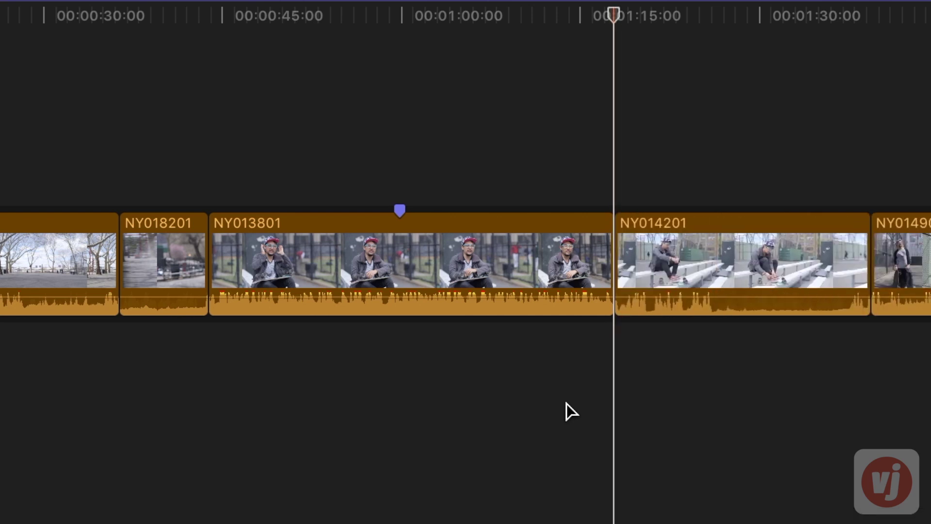